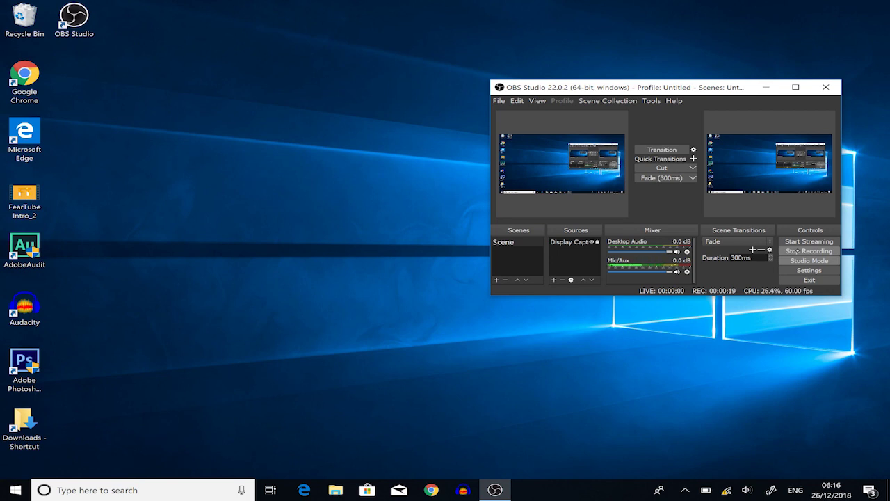
key(super+e)
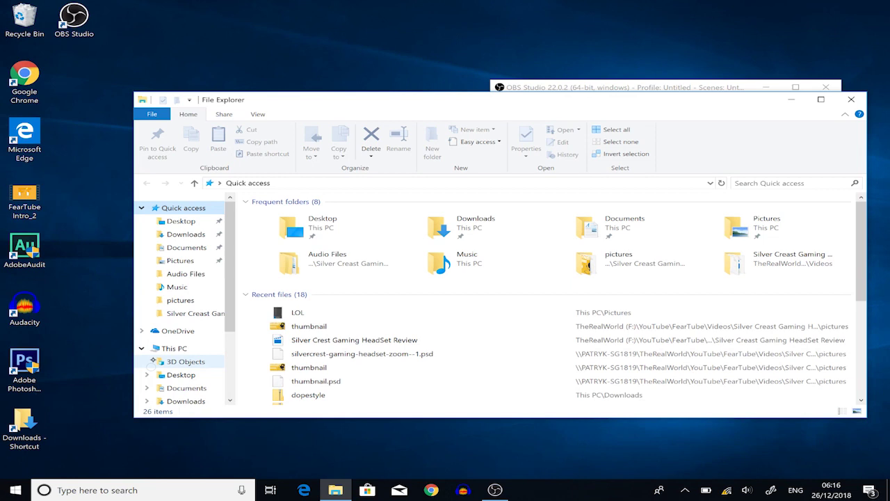
click(167, 348)
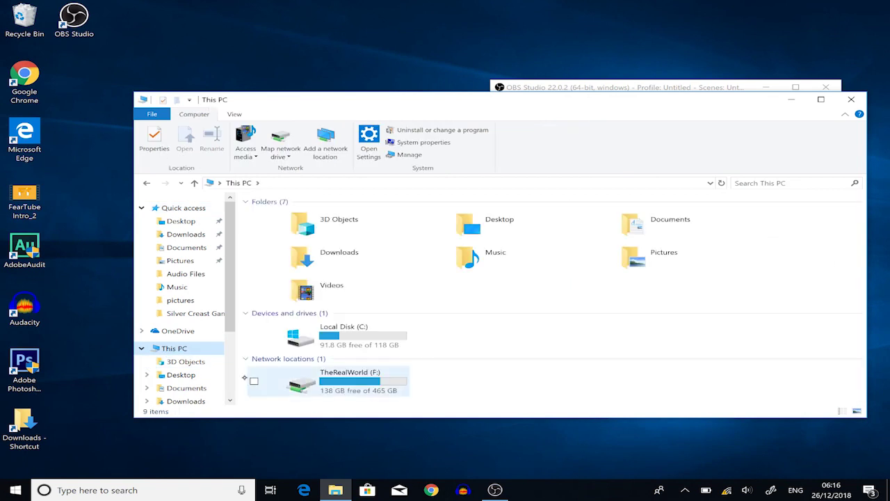
drag(303, 382, 277, 400)
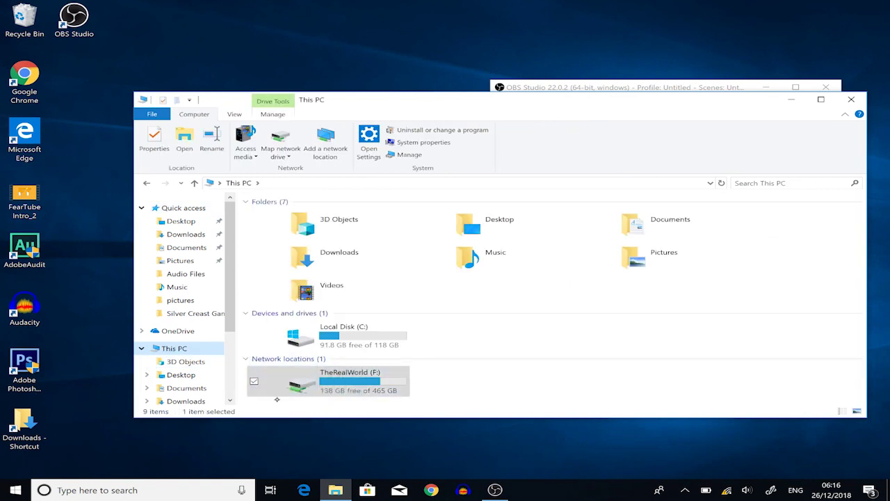
click(489, 380)
click(850, 101)
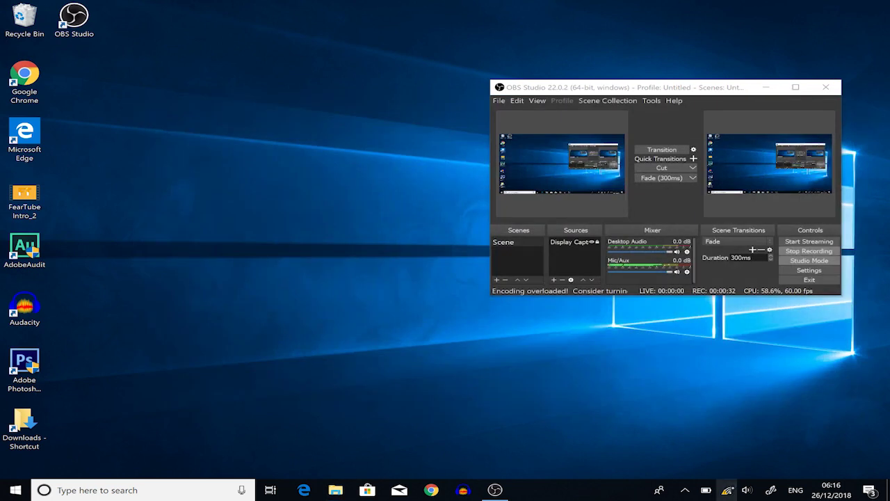
click(727, 489)
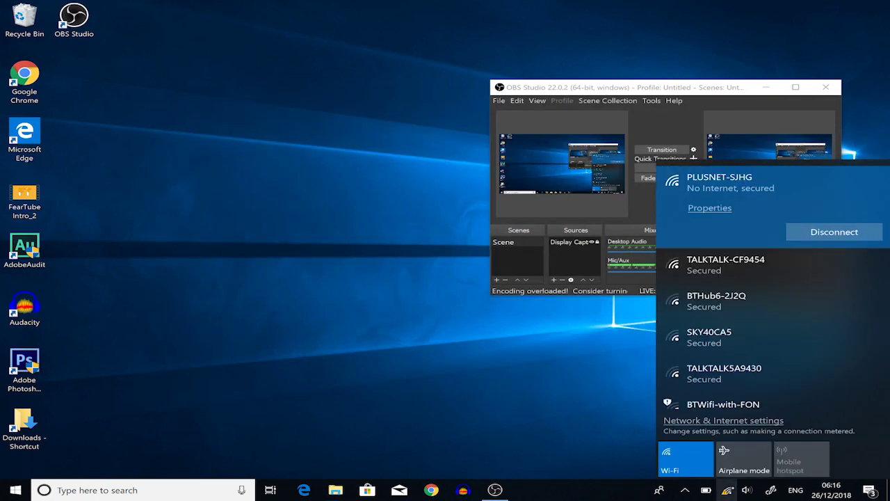
scroll(723, 341, down, 1)
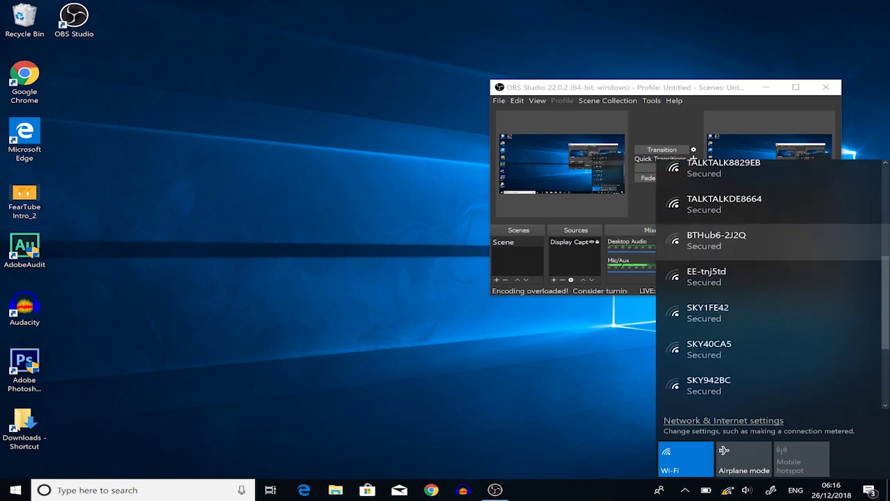
scroll(723, 369, up, 2)
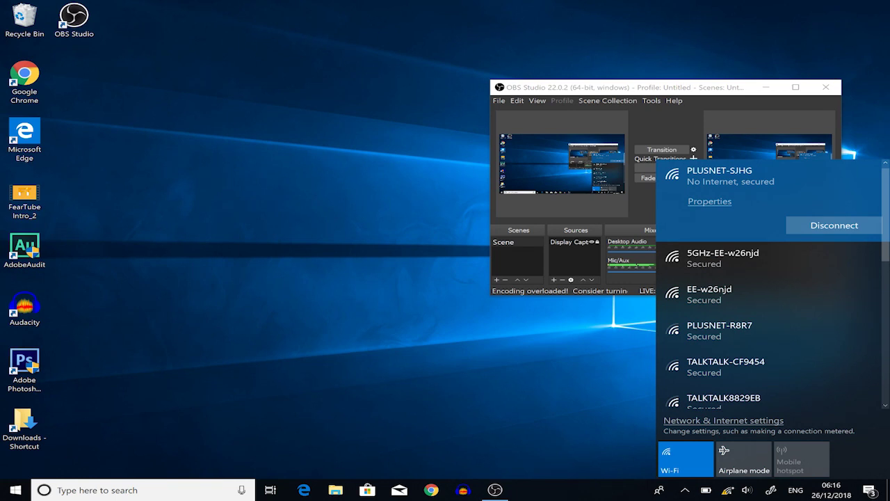
click(414, 167)
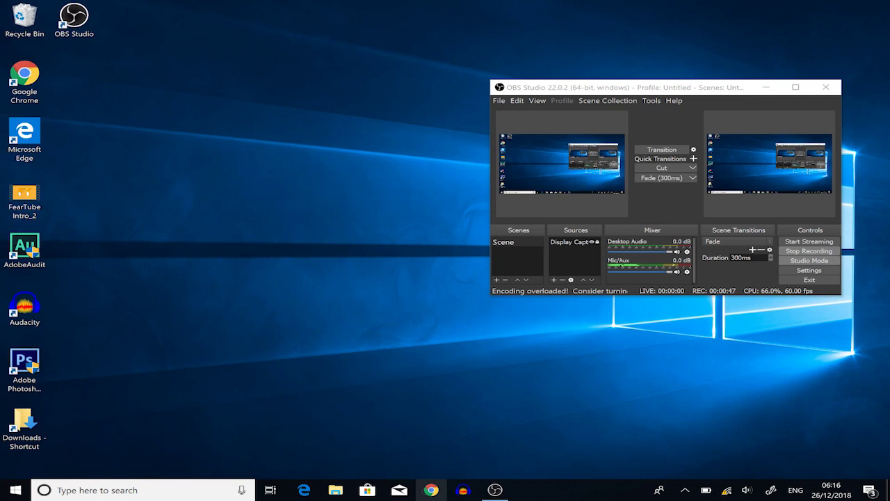
- In the browser, go to the hub's admin page at 192.168.1.254
click(431, 490)
text(192.168.1.254)
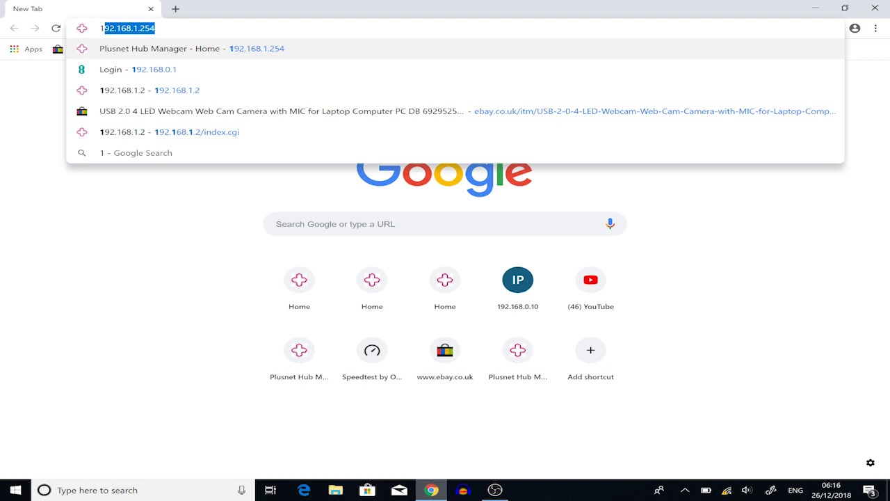
key(Return)
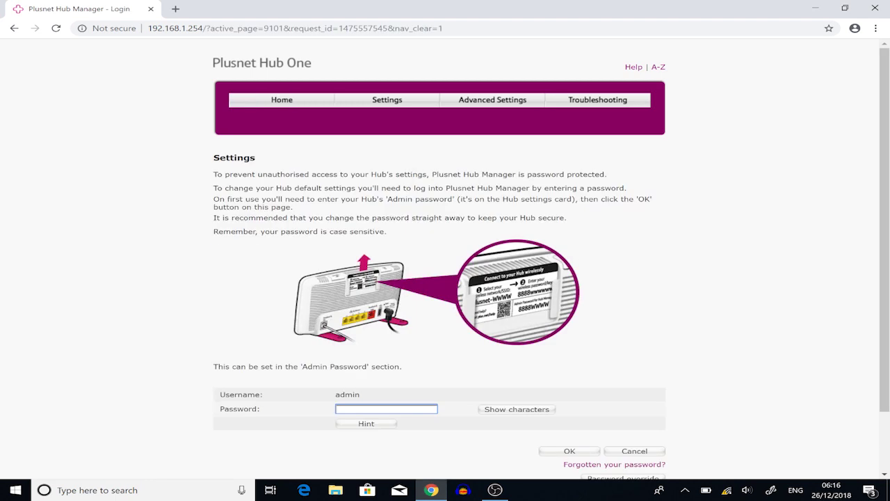
- Enter the admin password and submit the login
key(Caps_Lock)
key(Caps_Lock)
key(Caps_Lock)
key(Caps_Lock)
key(Return)
key(Return)
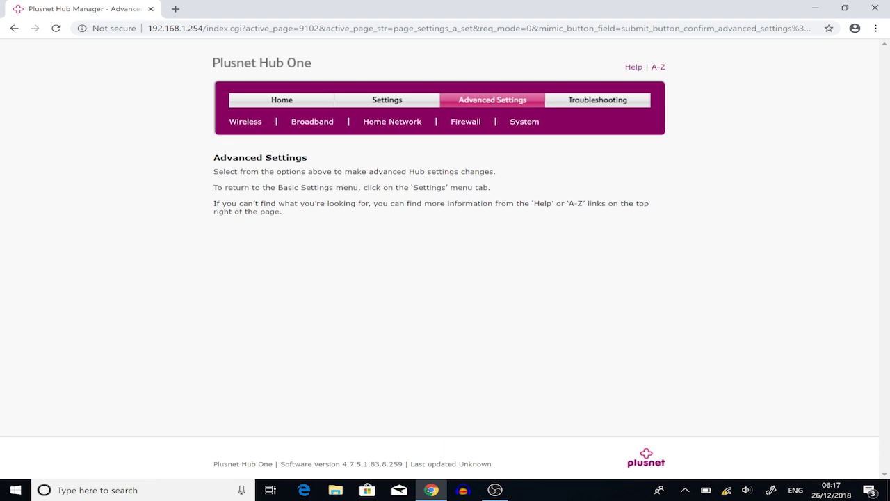
- Change the hub IP address under Home Network > IP Addresses to 192.168.1.2 and apply it
click(393, 122)
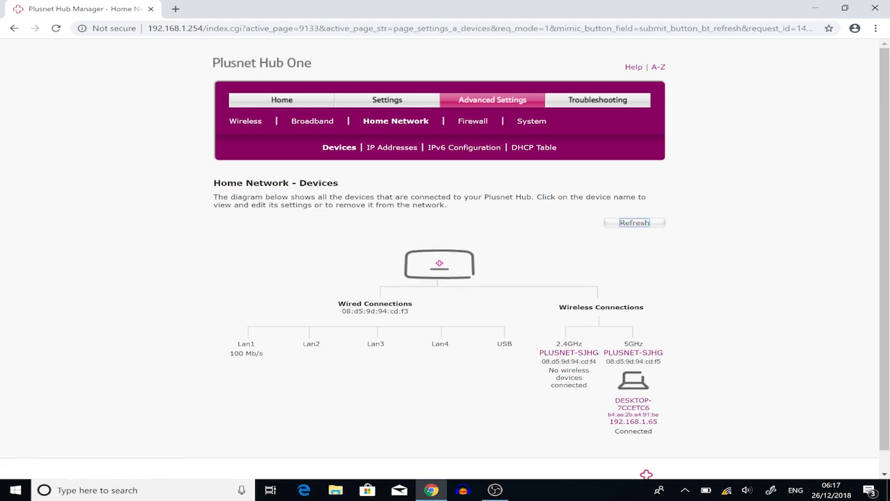
click(391, 148)
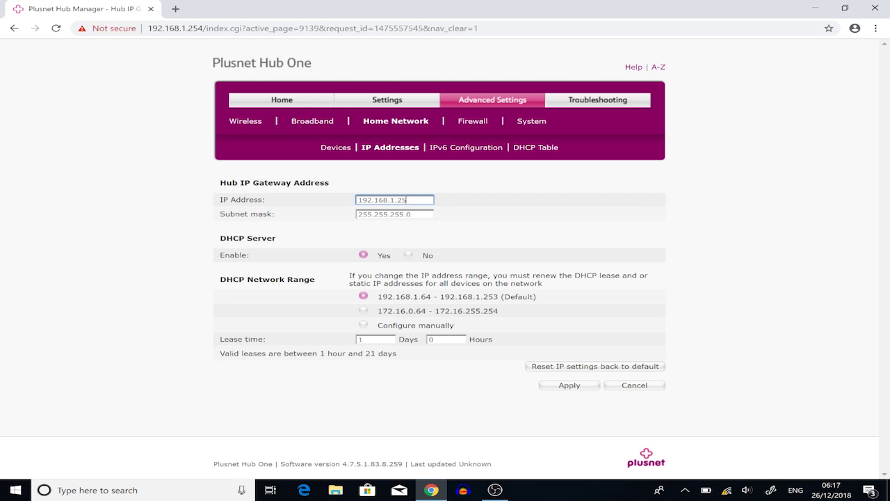
key(BackSpace)
key(BackSpace)
key(BackSpace)
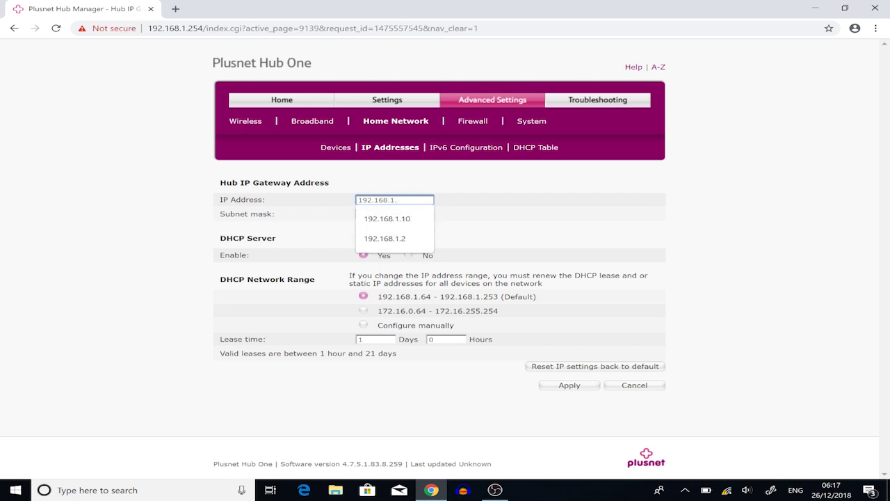
text(2)
key(Down)
key(Return)
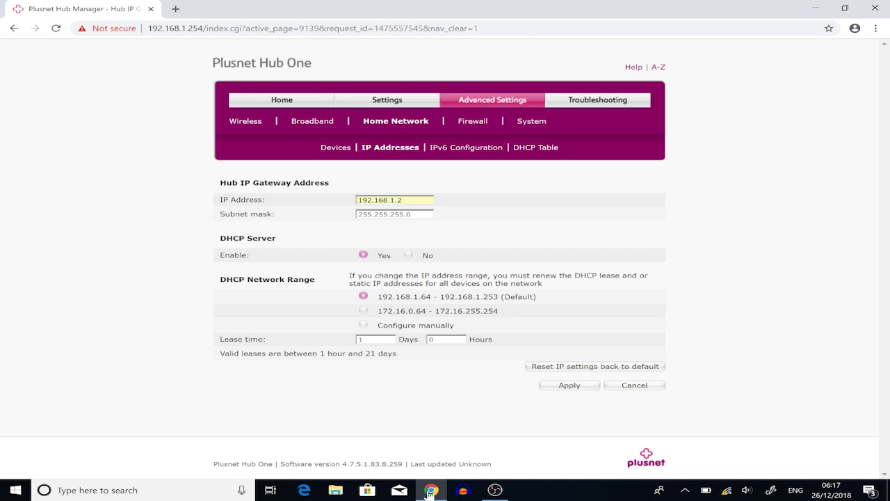
key(Return)
key(Return)
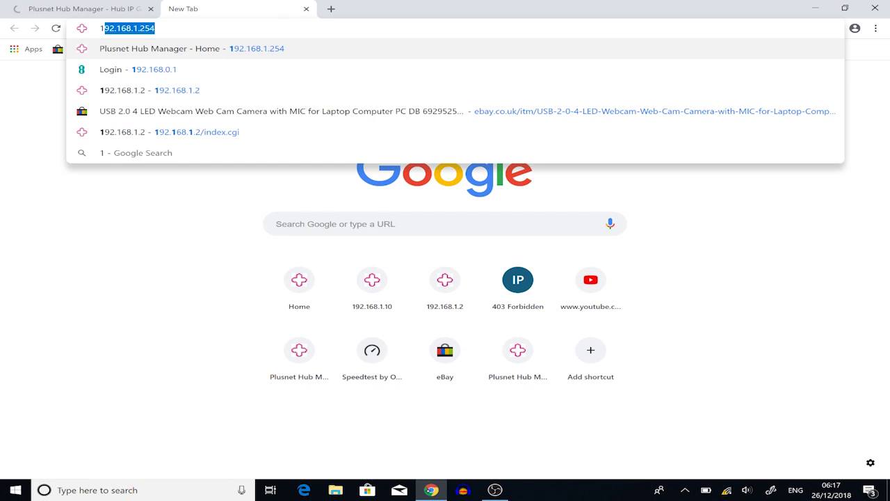
- Load the hub's page at 192.168.1.2 and close the old hub settings tab
key(End)
key(BackSpace)
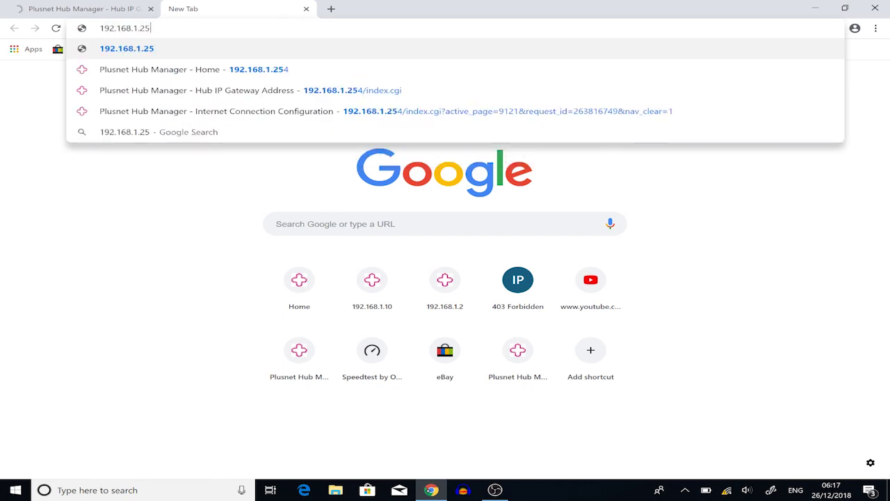
key(BackSpace)
key(Return)
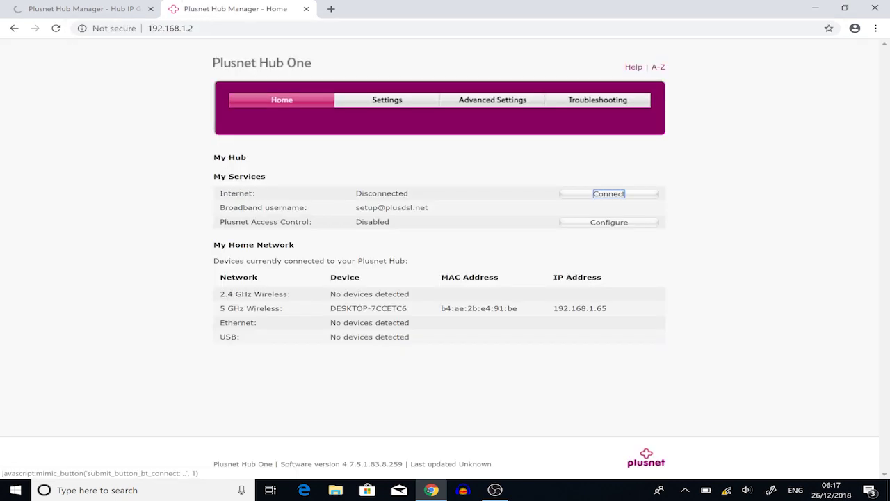
click(151, 8)
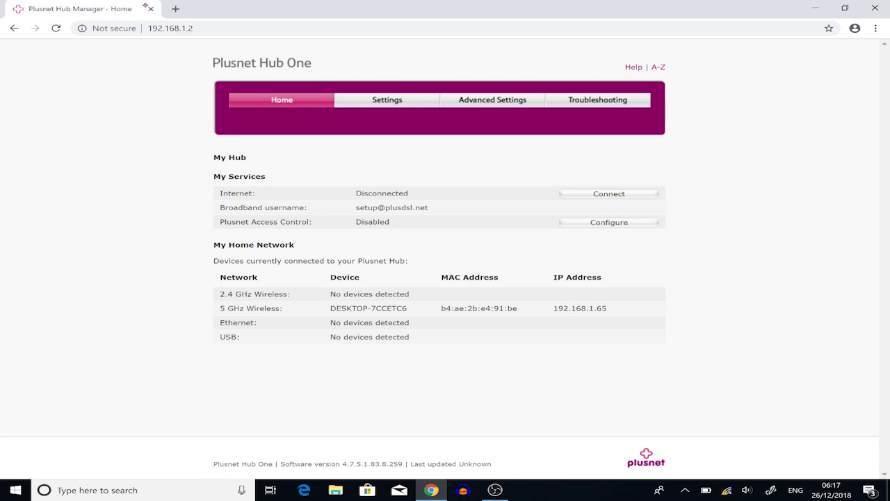
click(187, 28)
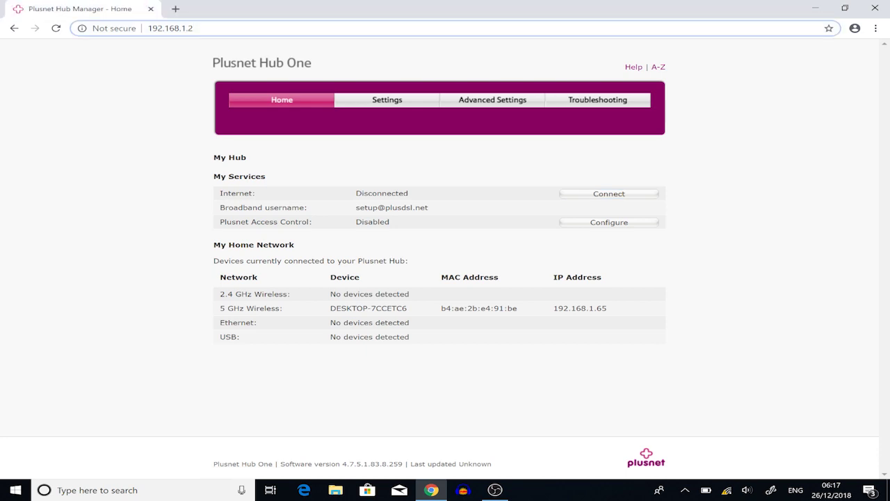
- Open the Settings section, log in with the admin password, and decline saving the password
right_click(381, 98)
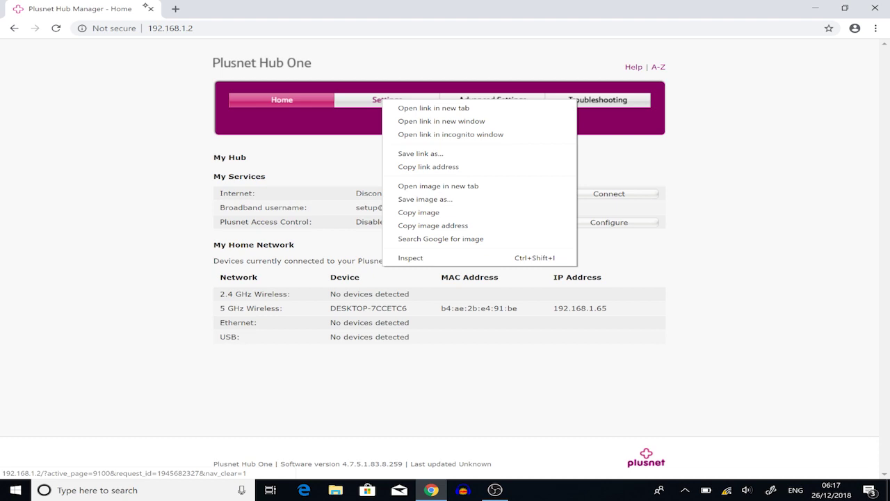
click(144, 5)
click(387, 100)
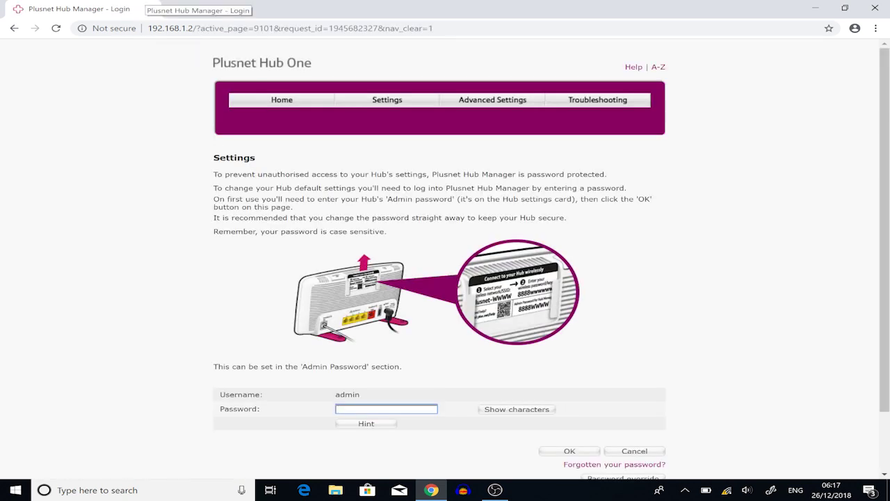
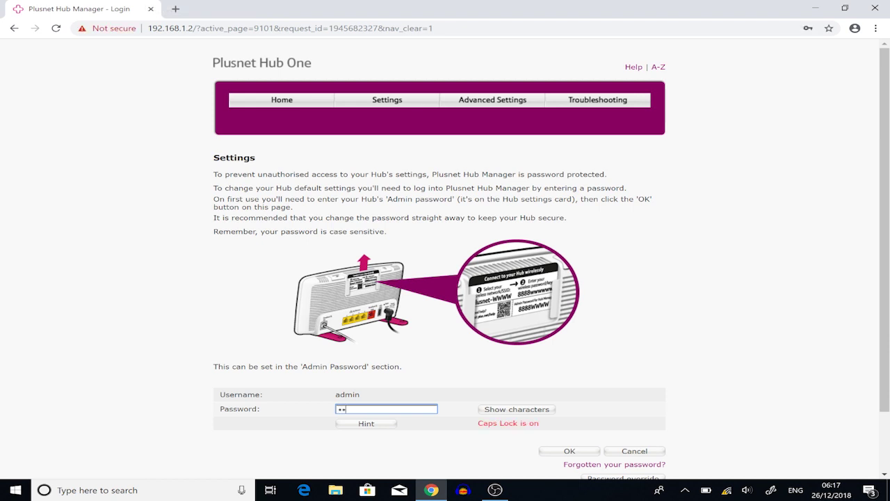
key(Return)
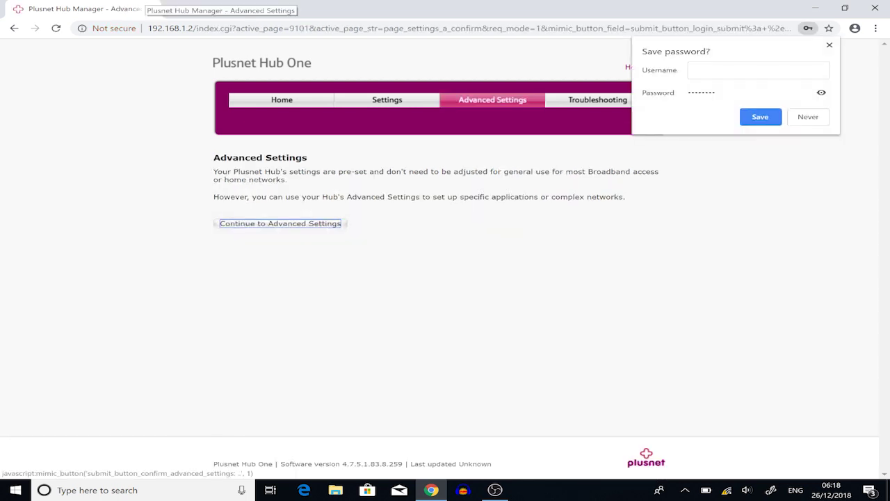
click(175, 9)
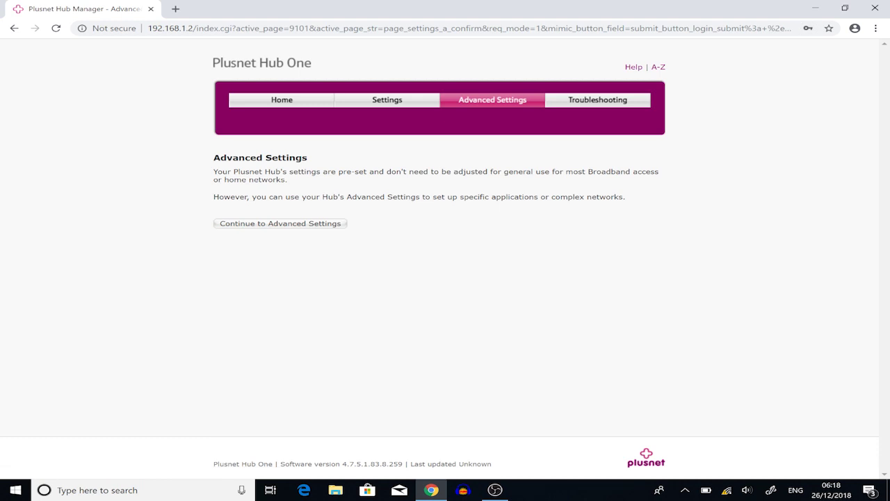
- Continue into Advanced Settings and reach the IP Addresses page showing gateway 192.168.1.2
key(Return)
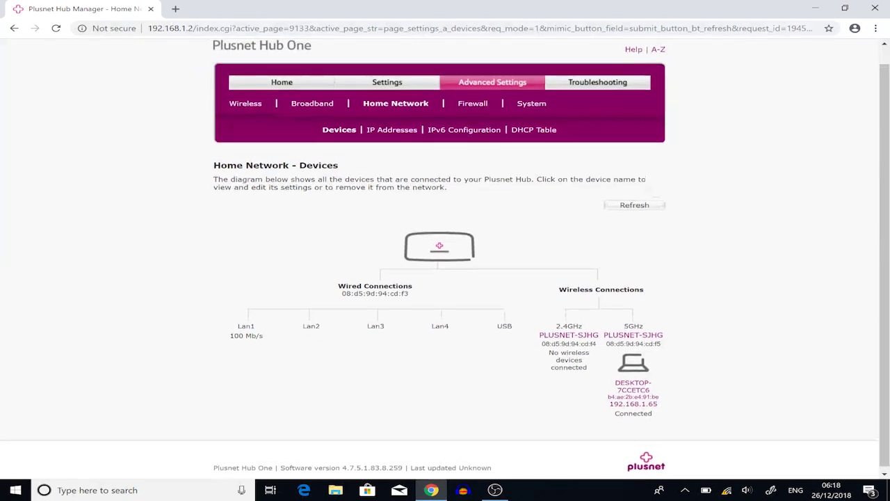
scroll(445, 258, up, 2)
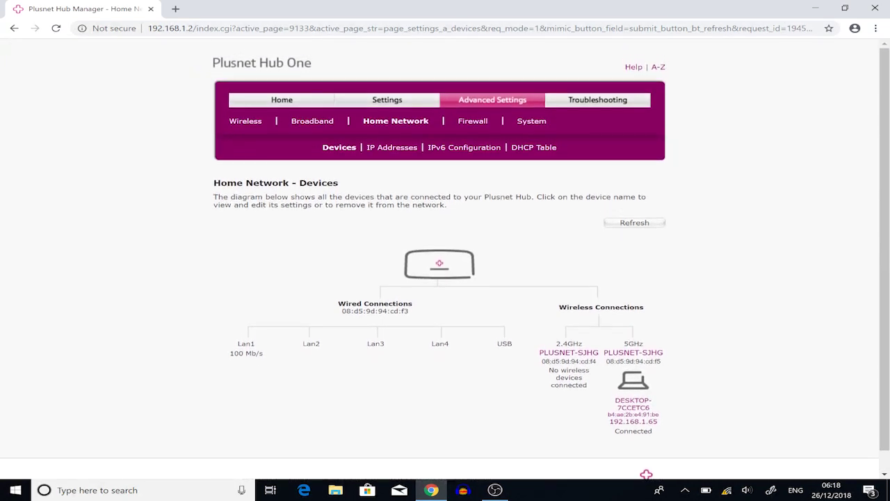
scroll(445, 259, left, 3)
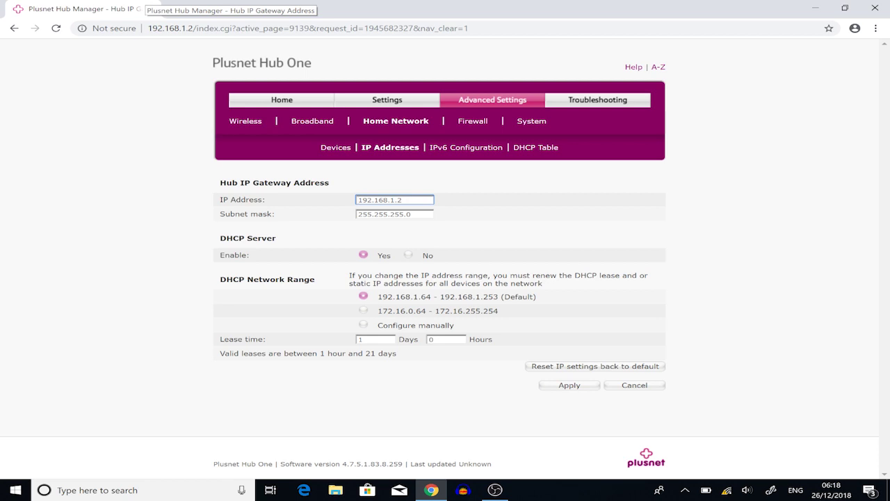
- Set DHCP Server Enable to No and apply the change
click(409, 255)
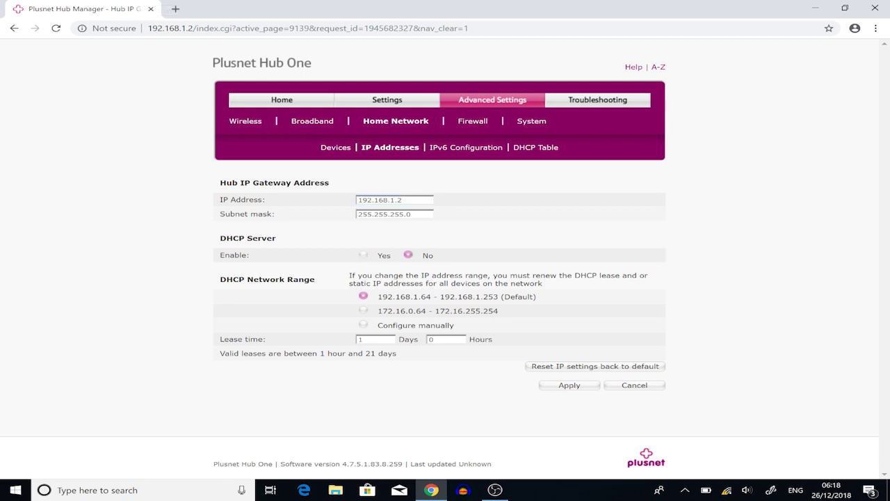
click(569, 384)
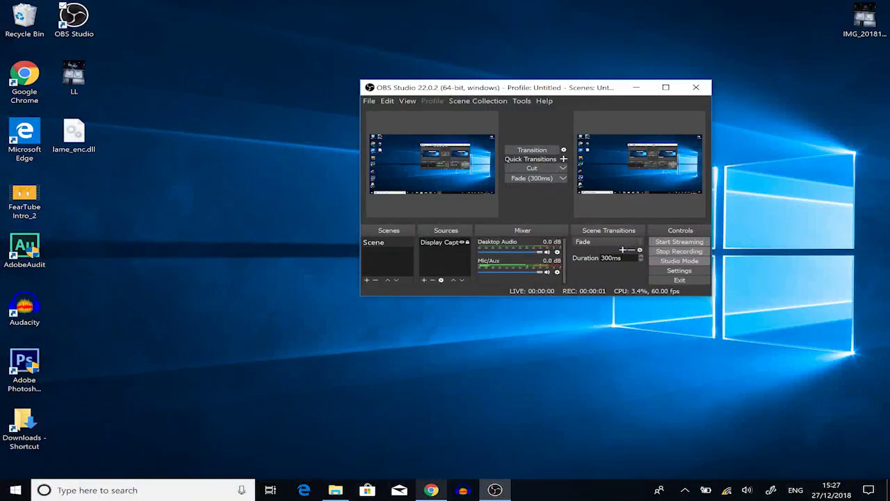
key(alt+Tab)
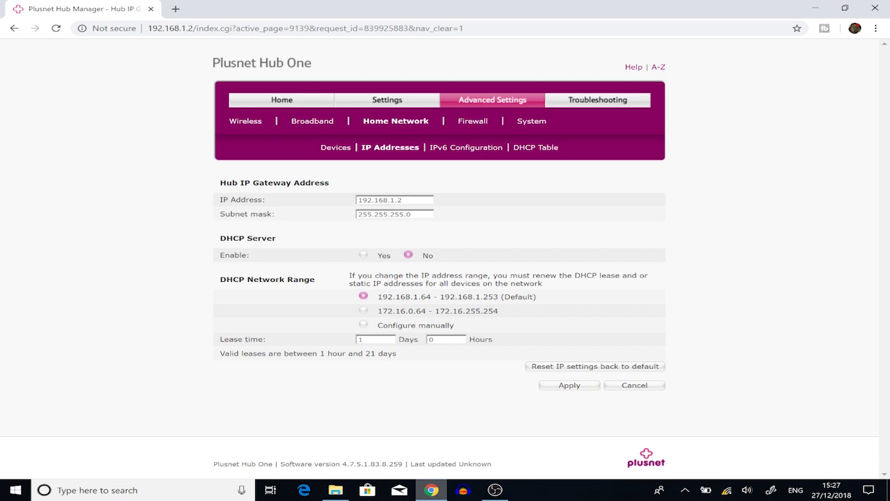
- Set Firewall > Configuration to Disabled, apply, and confirm the warning
click(472, 120)
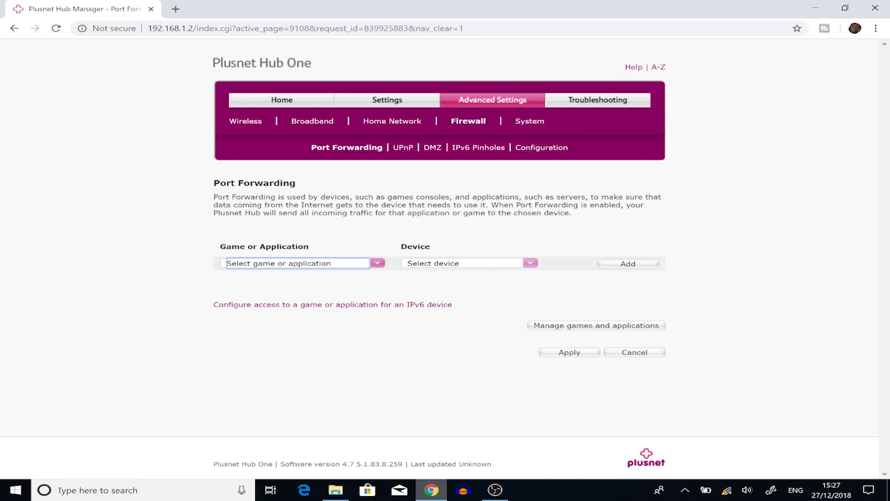
click(542, 147)
click(357, 245)
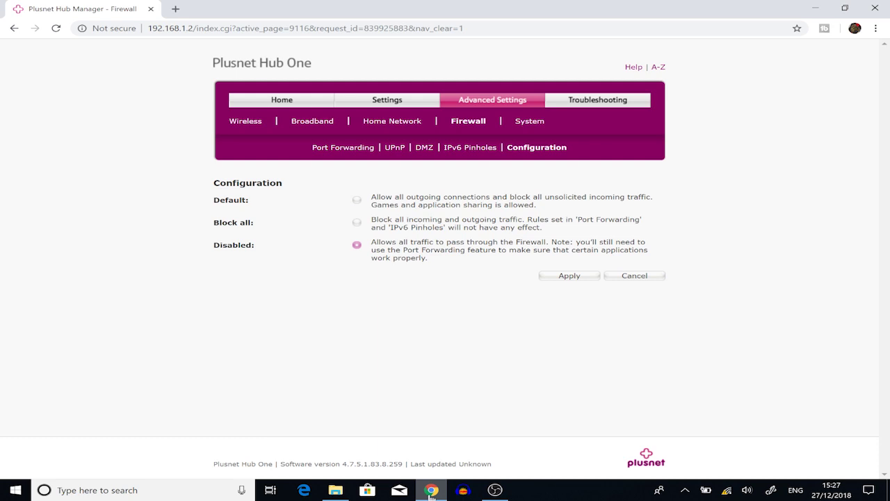
click(569, 275)
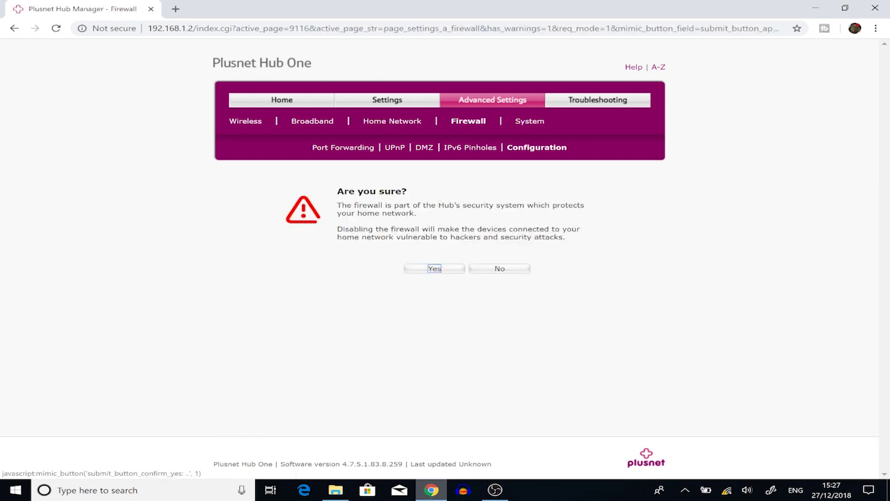
click(434, 269)
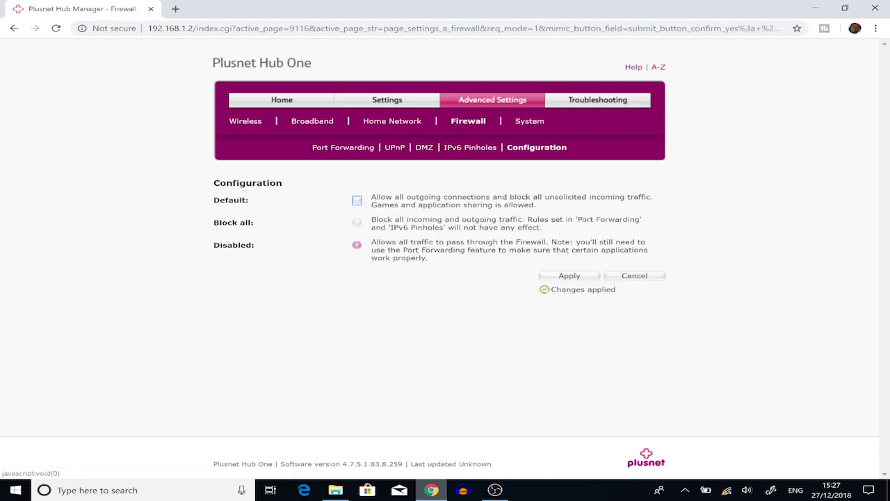
- Replace the 2.4 GHz wireless SSID with FearTubeNetwork and apply the settings
click(245, 121)
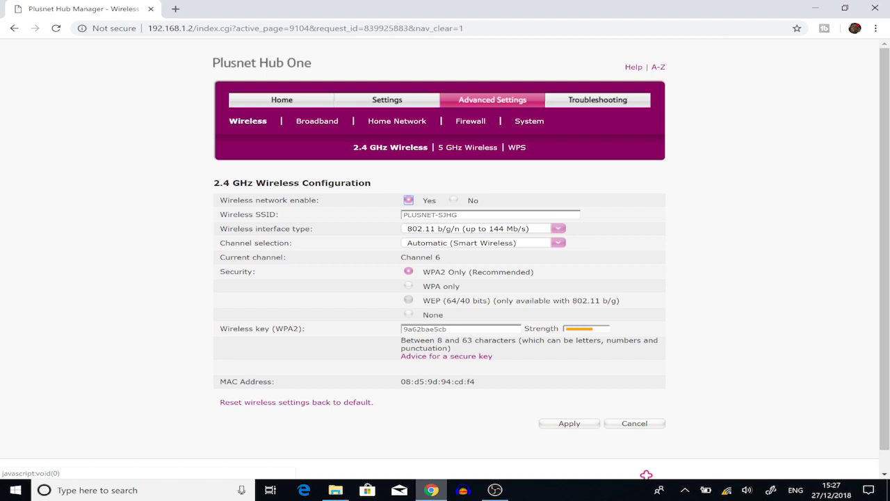
click(445, 215)
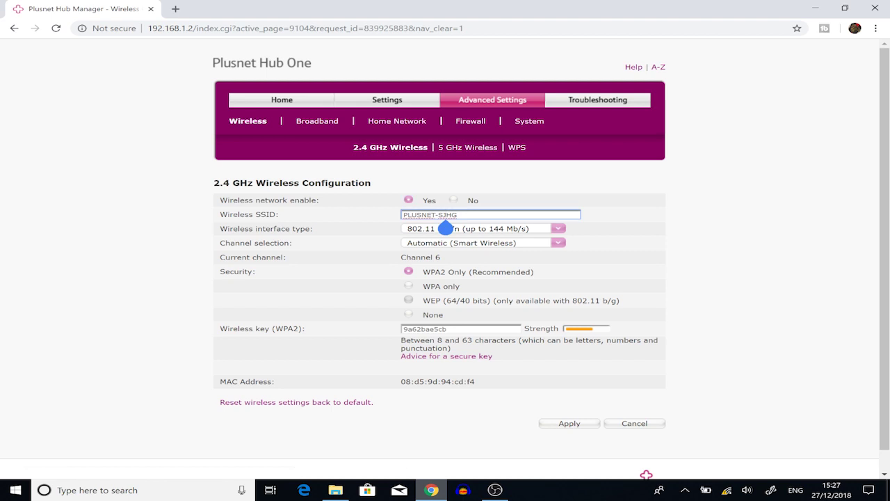
key(ctrl+a)
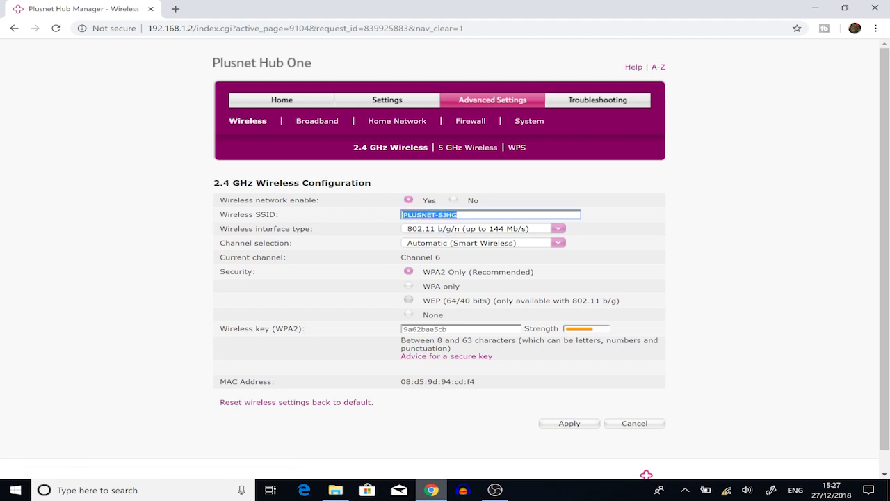
text(F)
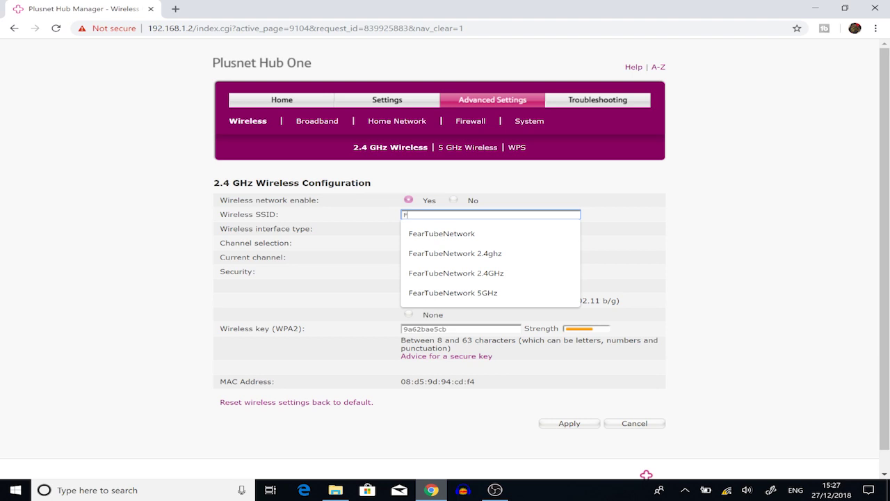
key(Down)
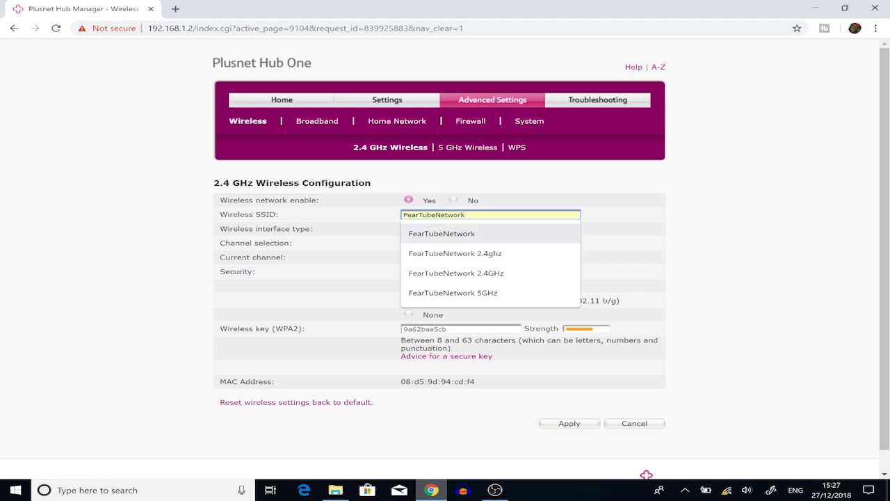
key(Return)
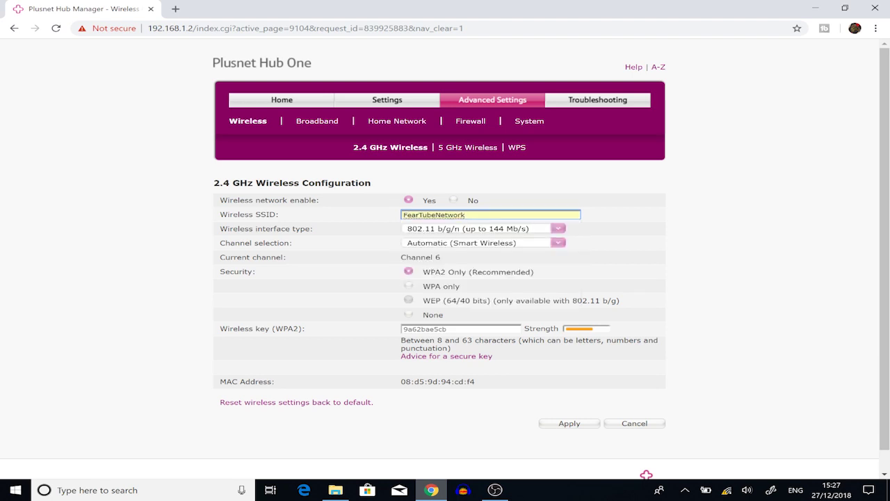
click(646, 475)
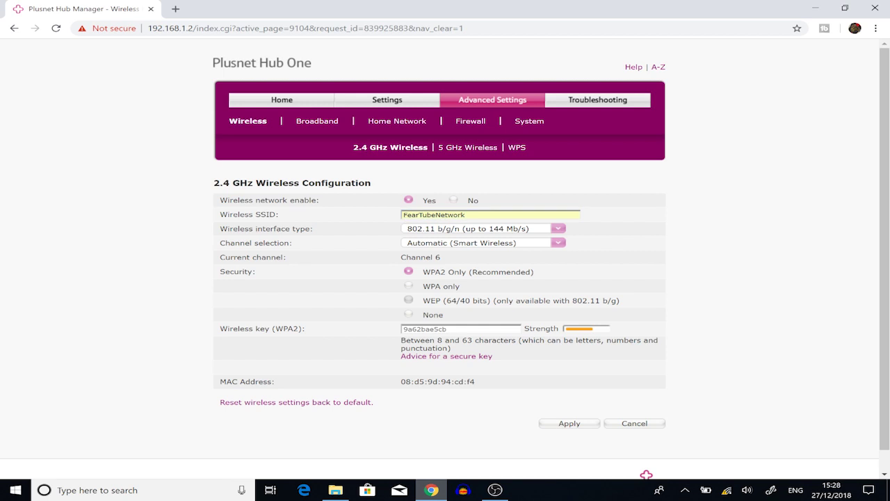
click(441, 330)
click(494, 490)
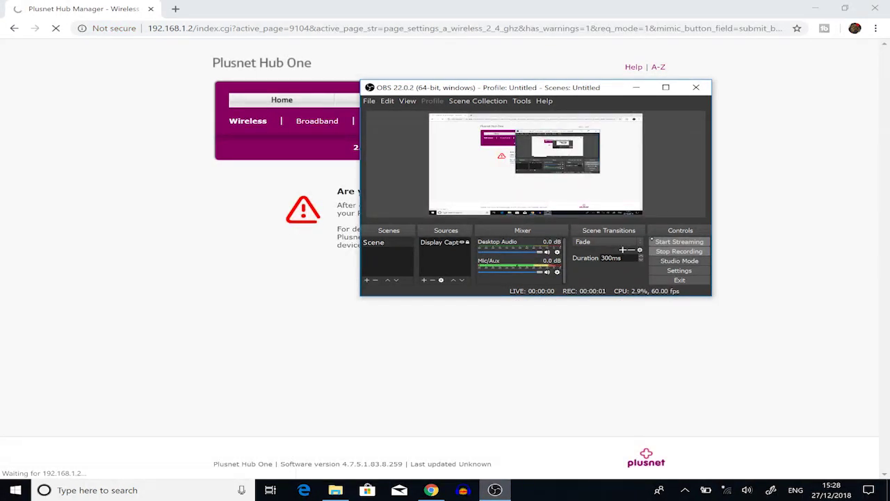
- Connect the laptop to the FearTubeNetwork Wi-Fi and close the broadband error tab
click(635, 87)
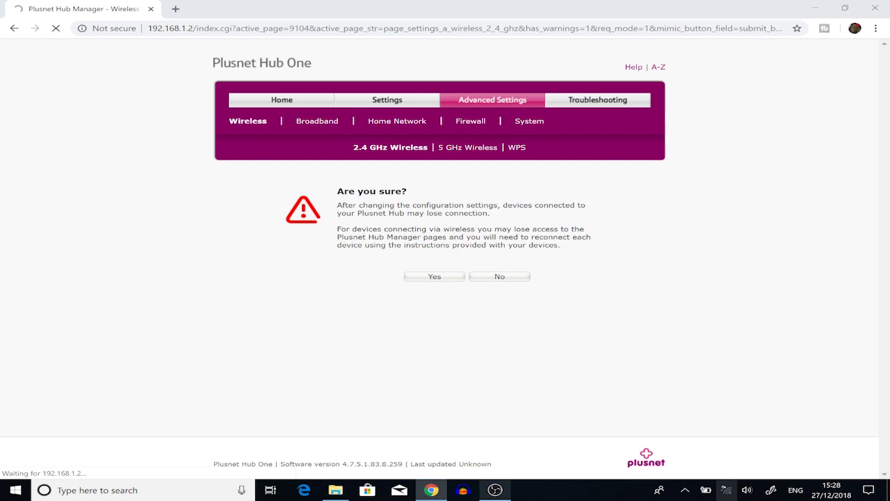
click(725, 489)
click(723, 183)
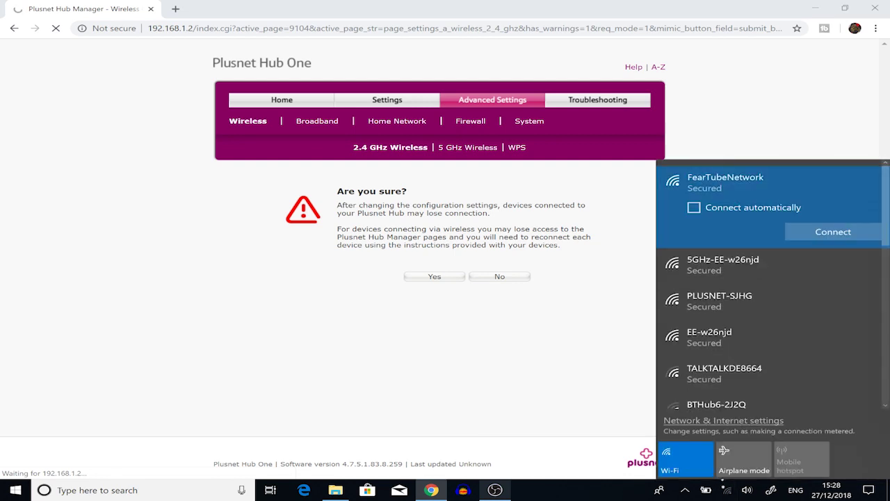
click(833, 229)
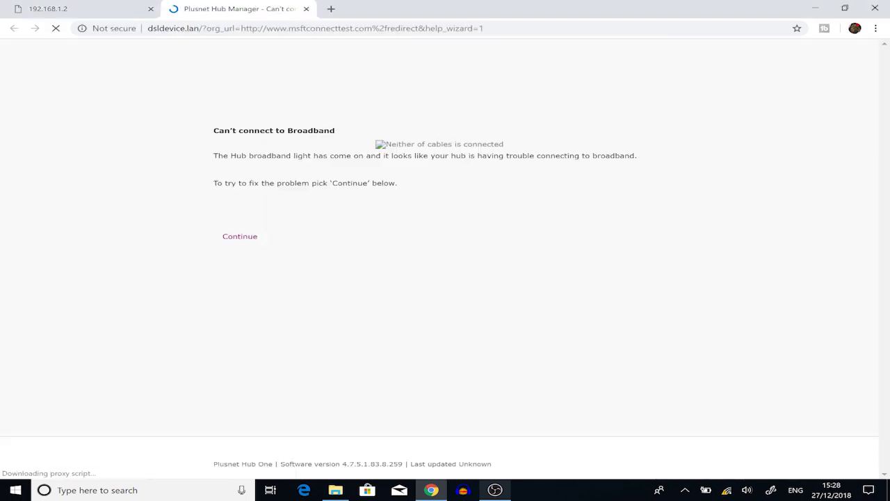
key(ctrl+w)
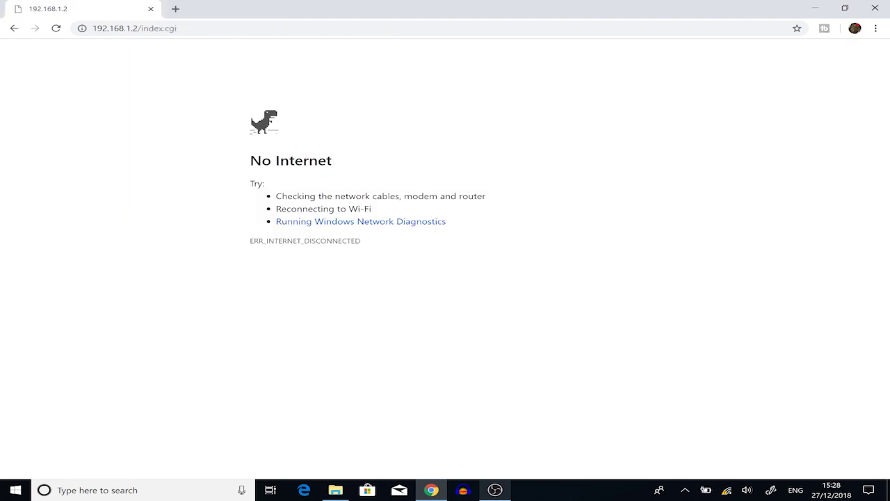
- Load 192.168.1.2 and navigate Advanced Settings to Home Network > IP Addresses
key(End)
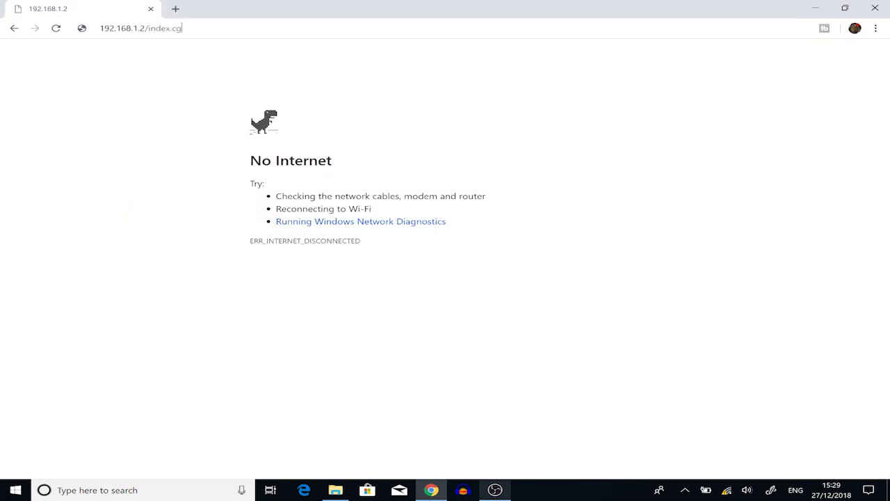
key(BackSpace)
key(BackSpace)
key(BackSpace)
key(BackSpace)
key(BackSpace)
key(BackSpace)
key(BackSpace)
key(BackSpace)
key(BackSpace)
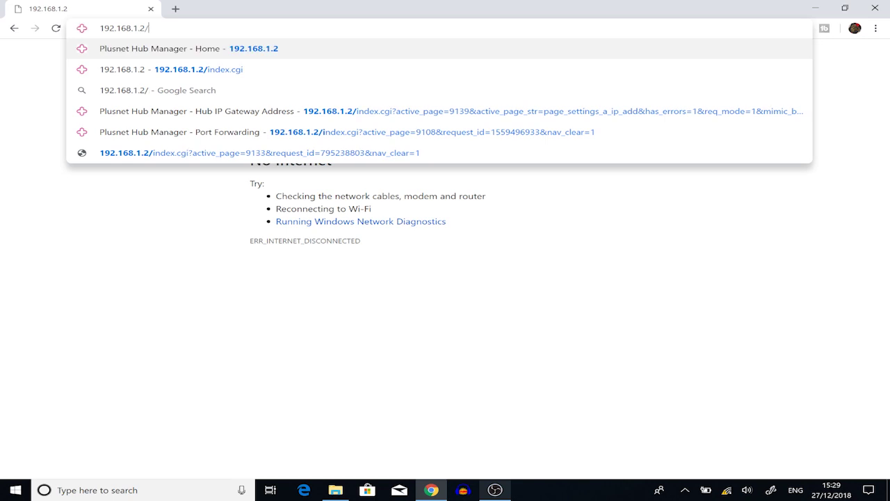
key(Return)
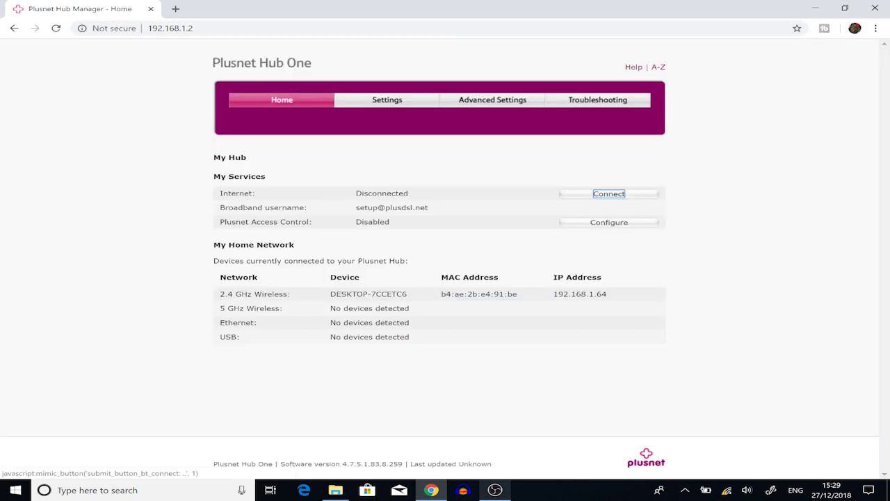
click(493, 99)
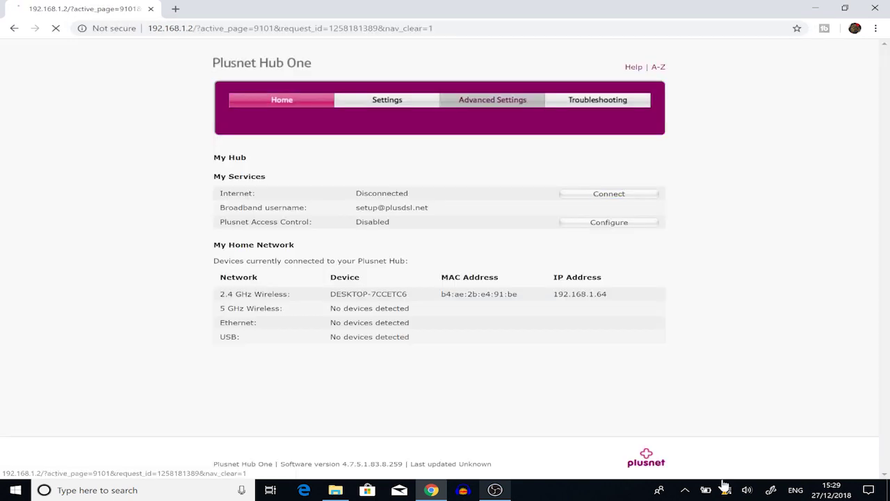
click(280, 224)
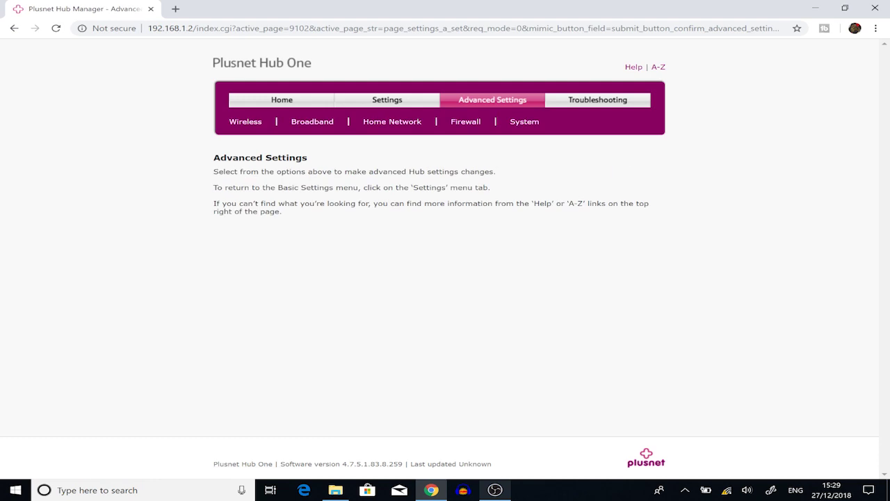
click(392, 121)
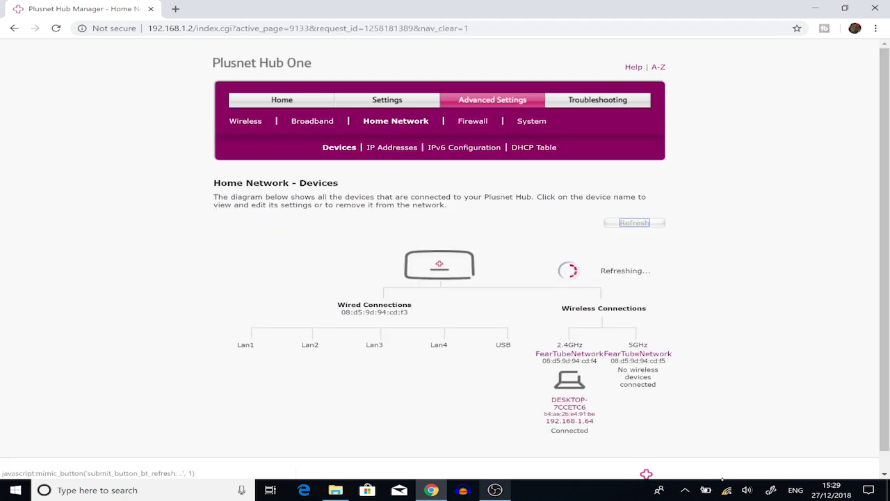
click(391, 148)
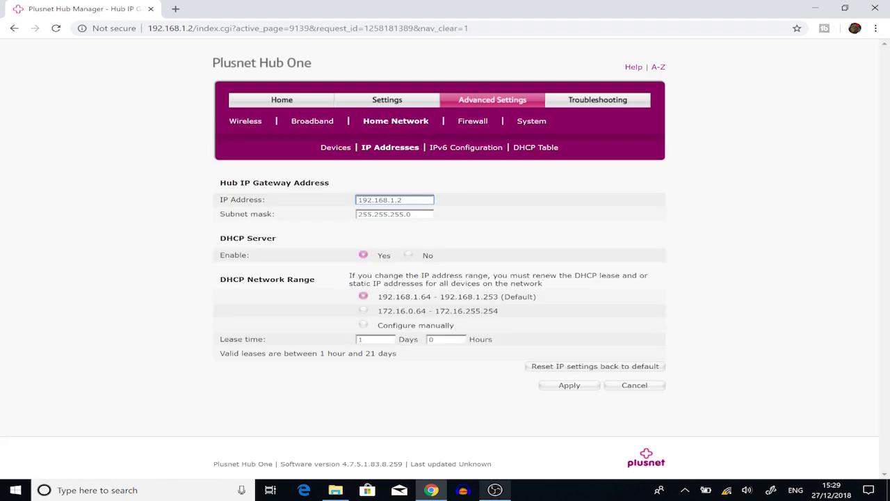
- Set DHCP Server Enable to No, apply, and confirm
click(409, 255)
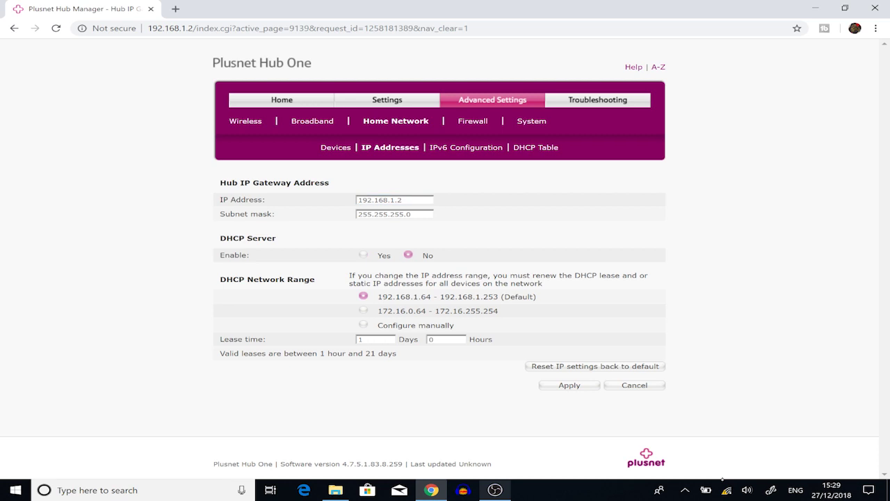
click(569, 385)
click(435, 260)
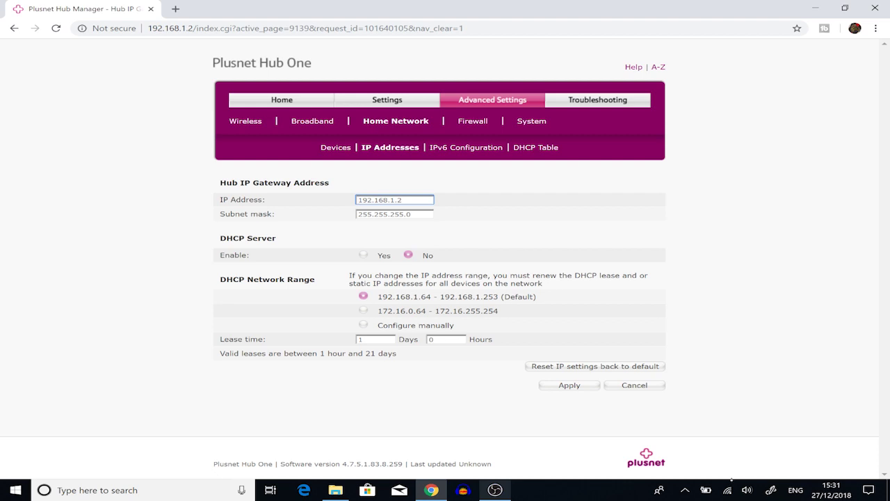
- Load YouTube in a new tab and scroll its home feed of recommended videos
key(ctrl+t)
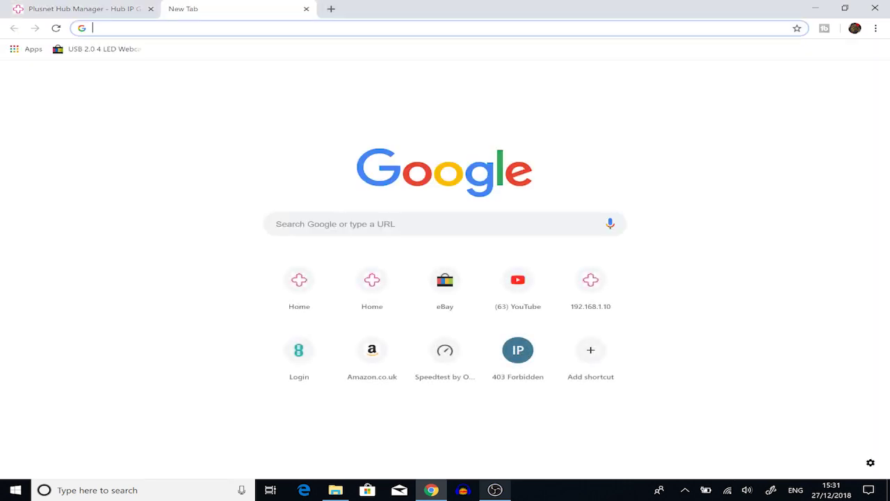
text(GOOG)
key(BackSpace)
key(BackSpace)
key(BackSpace)
key(BackSpace)
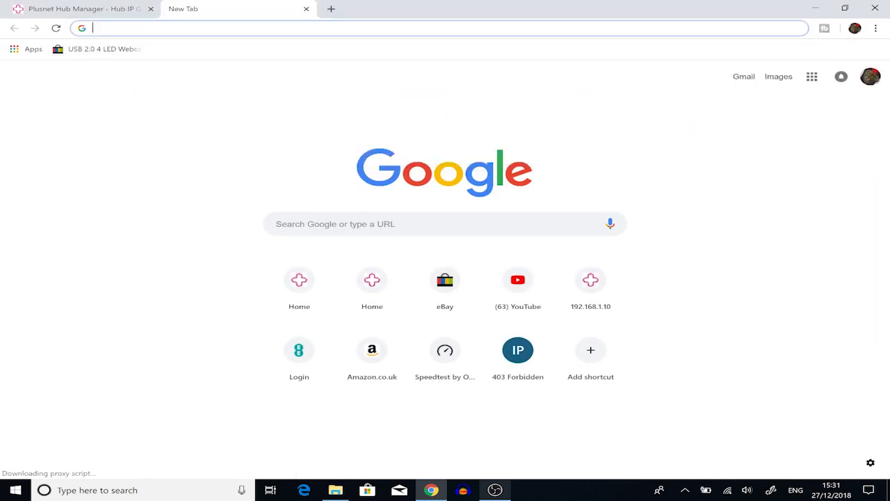
text(you)
key(Return)
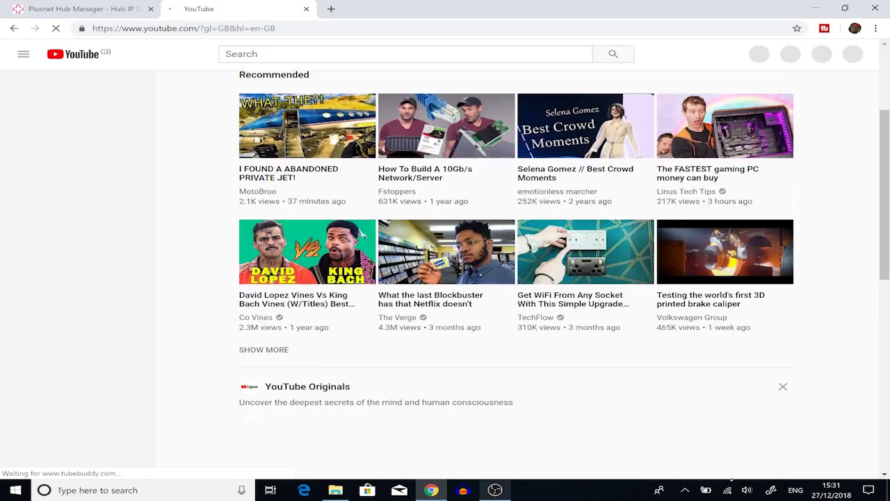
scroll(515, 278, down, 5)
scroll(515, 278, up, 3)
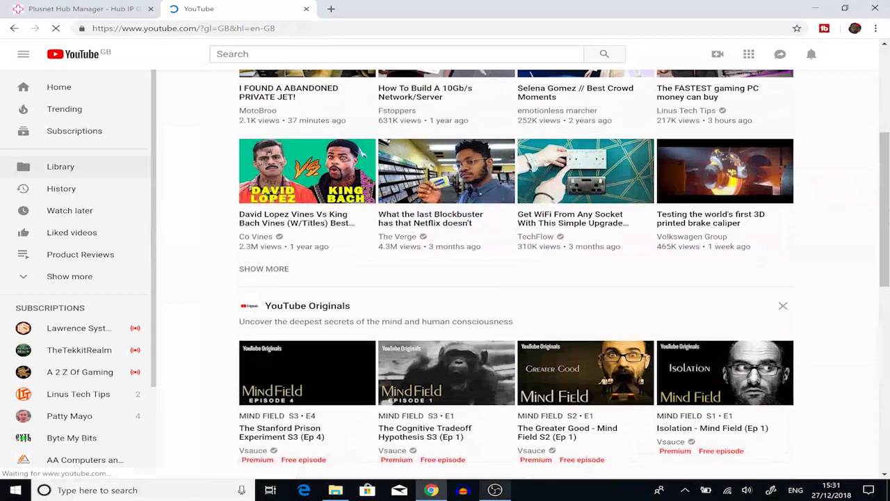
scroll(515, 278, down, 3)
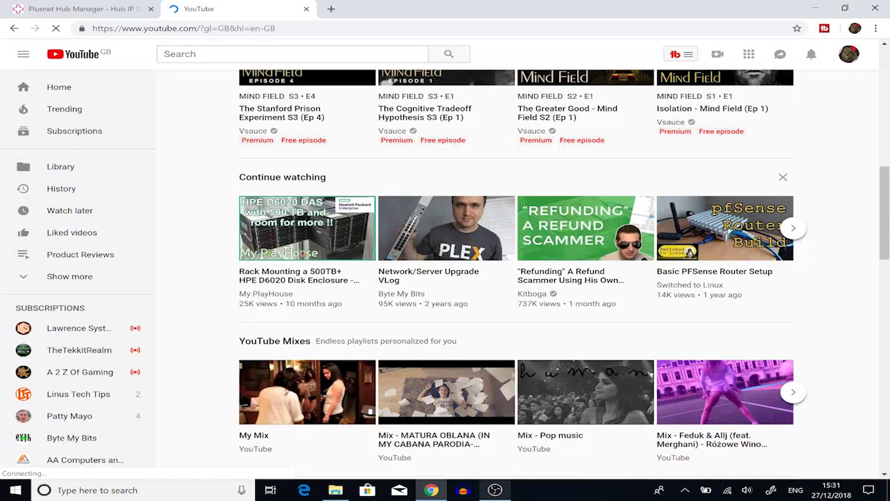
key(alt+Tab)
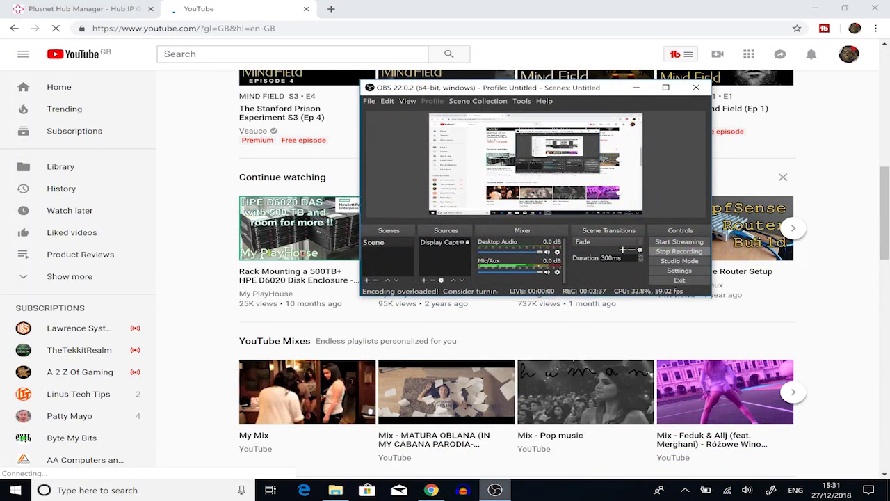
key(alt+Tab)
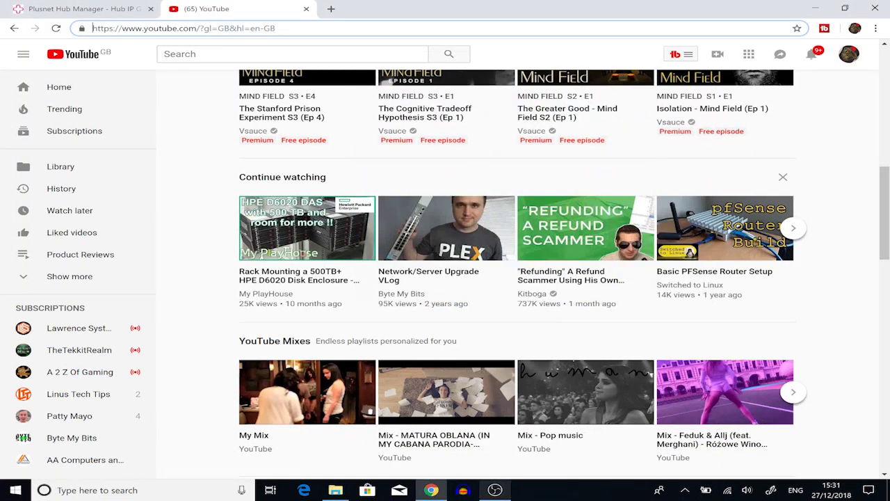
- Replace the YouTube address with a 'goog' search to reach Google
triple_click(156, 28)
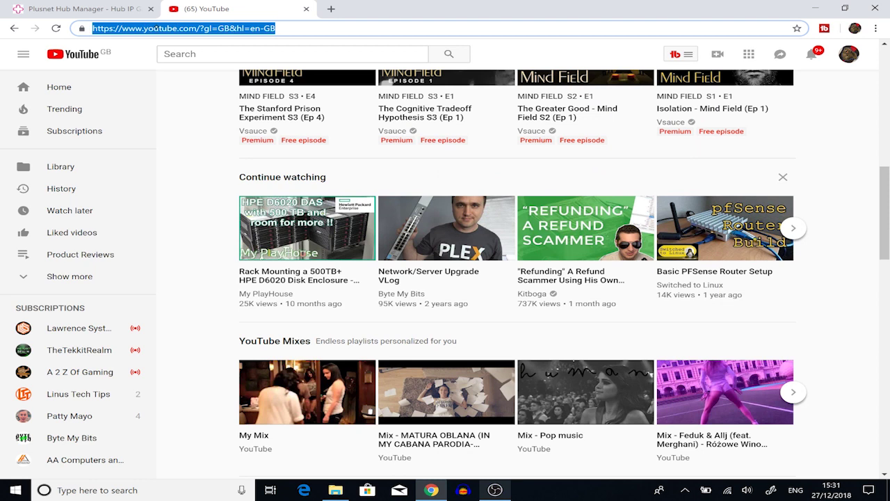
text(goog)
key(Return)
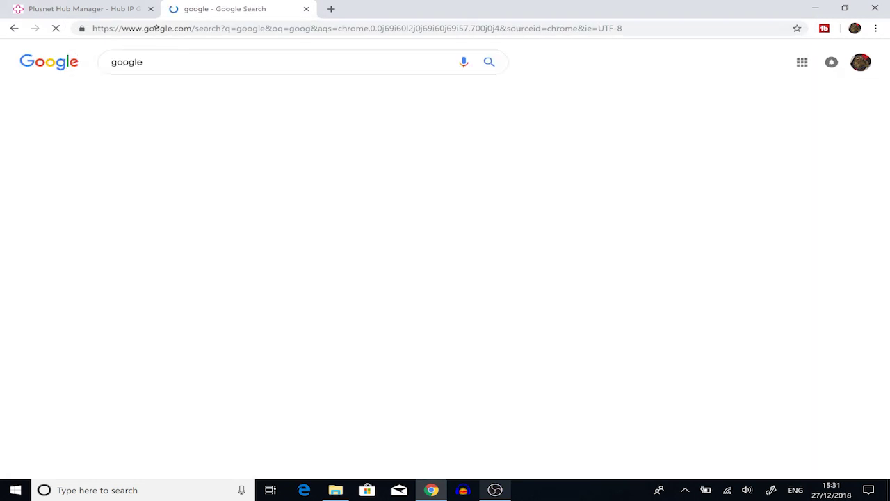
- Search Google for 'fast' so the Fast.com speed test appears first
click(143, 62)
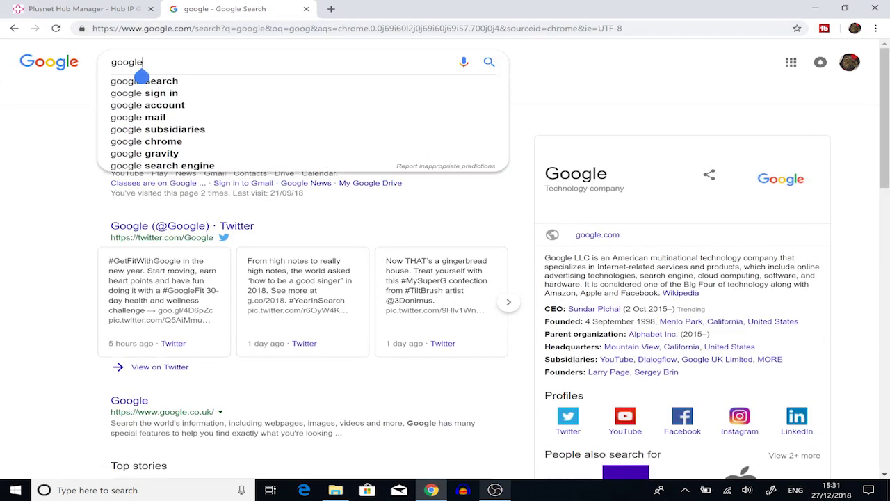
key(ctrl+a)
text(fa)
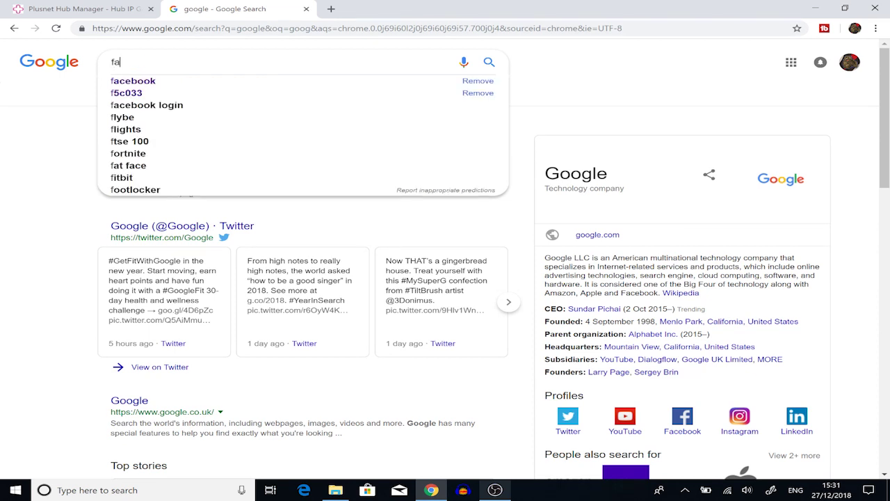
text(st)
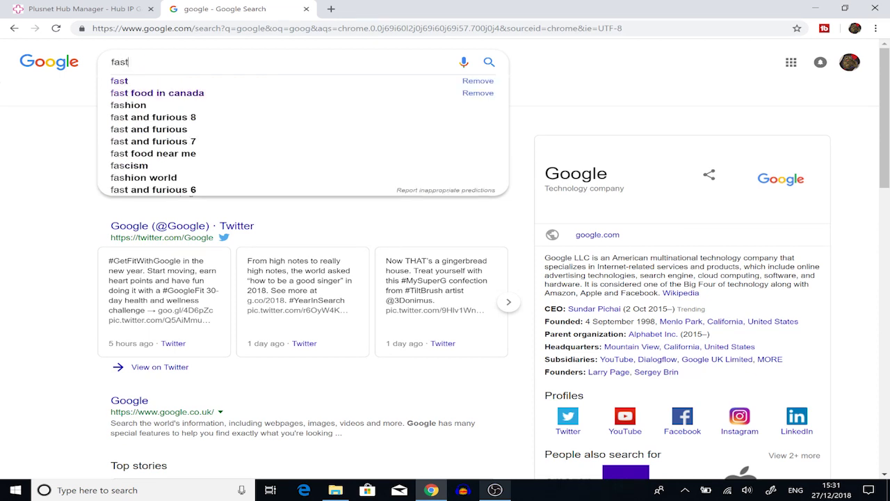
key(Return)
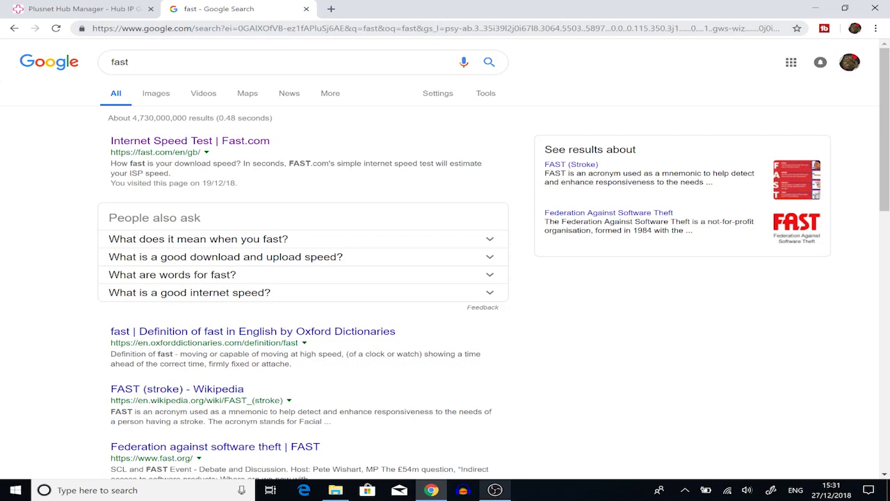
- Run the Fast.com speed test, about 44 Mbps, then close its tab
click(189, 141)
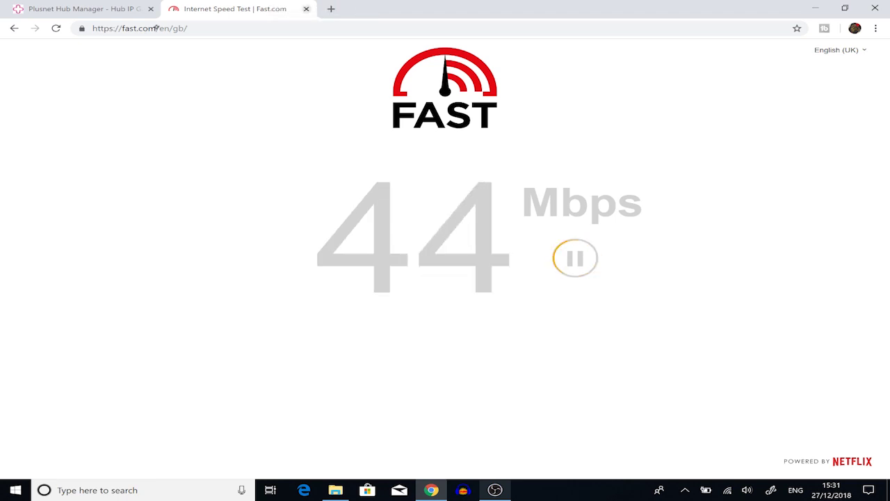
click(306, 8)
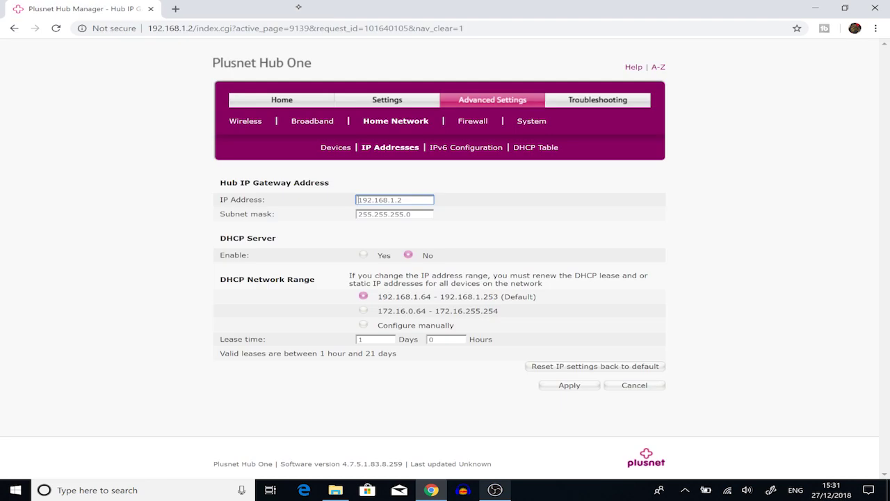
click(495, 489)
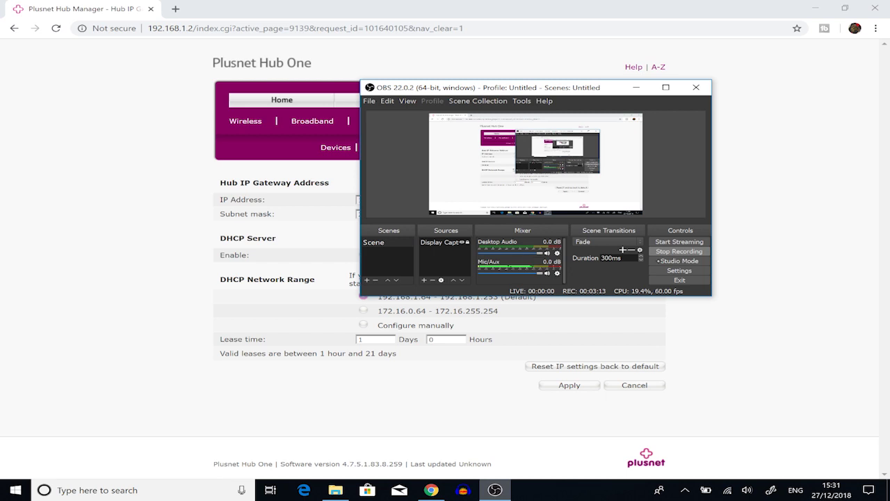